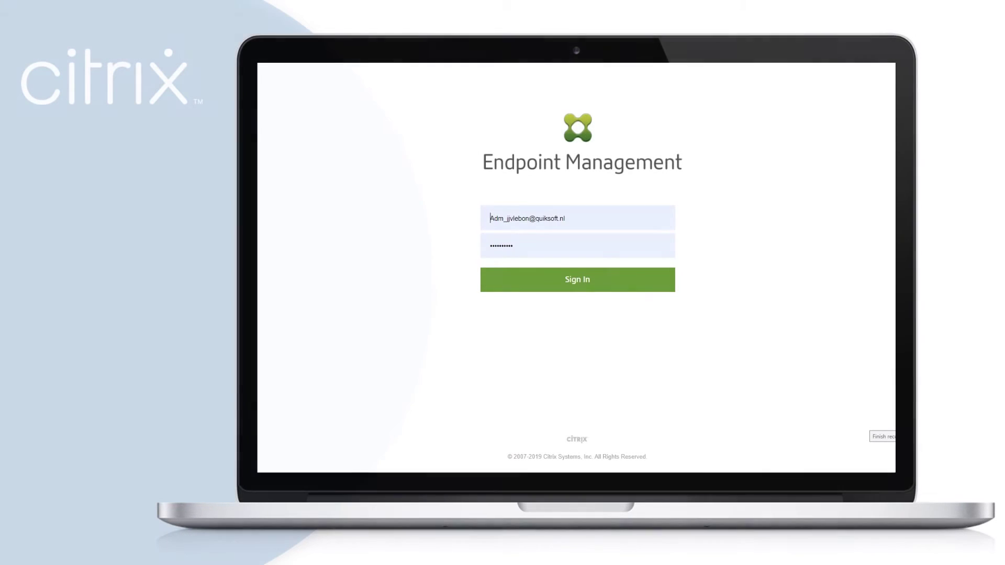
# Step: Sign in to the console and go to the Configure area's Device Policies list
pyautogui.press('Return')
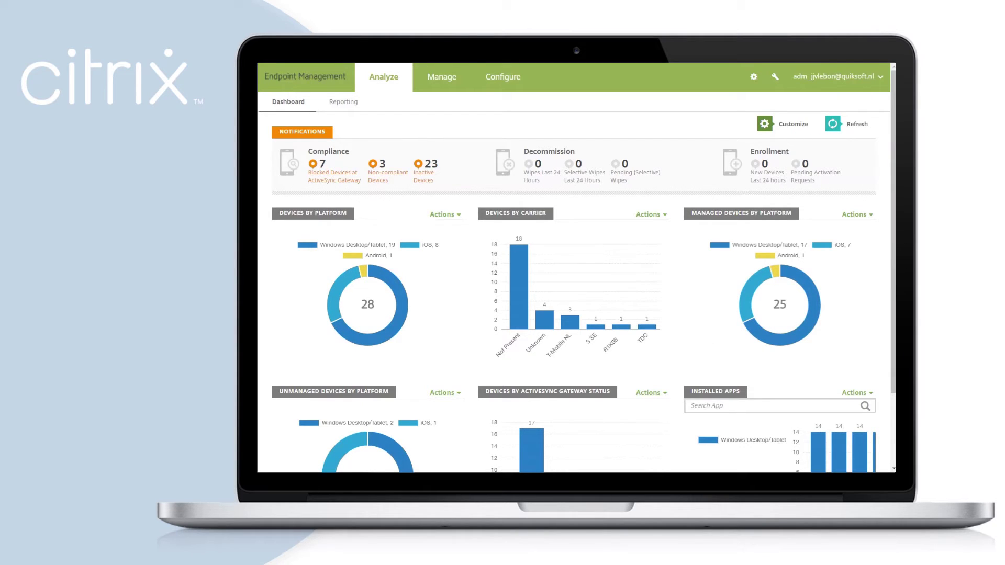
pyautogui.click(504, 80)
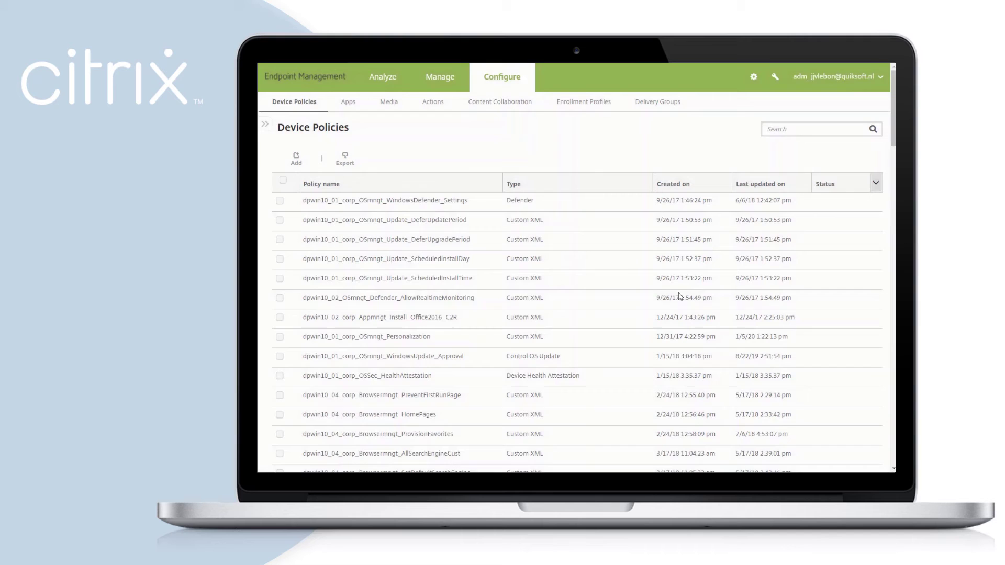
# Step: Add a new Web Link app, replacing the Default category with Android Enterprise
pyautogui.click(348, 107)
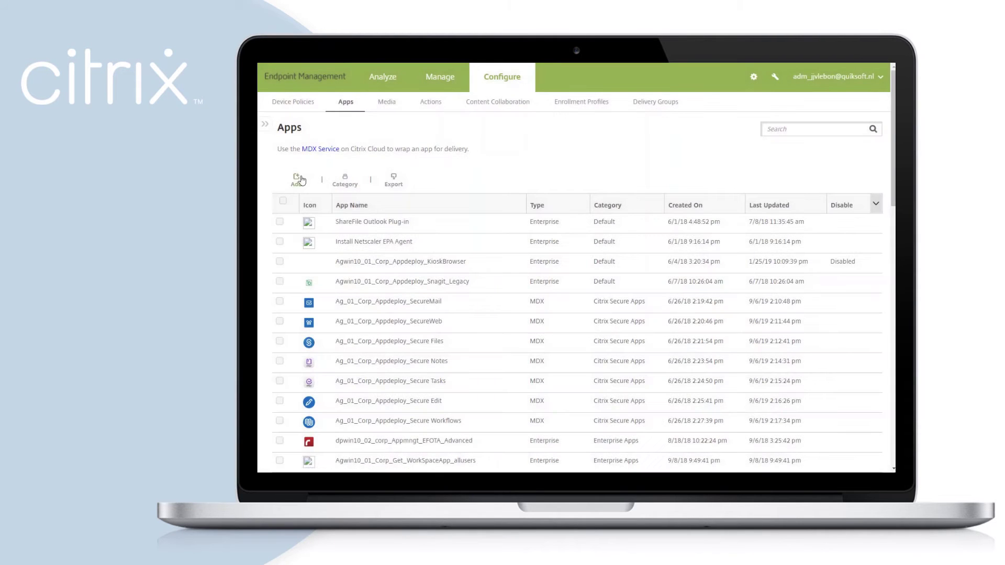
pyautogui.click(301, 182)
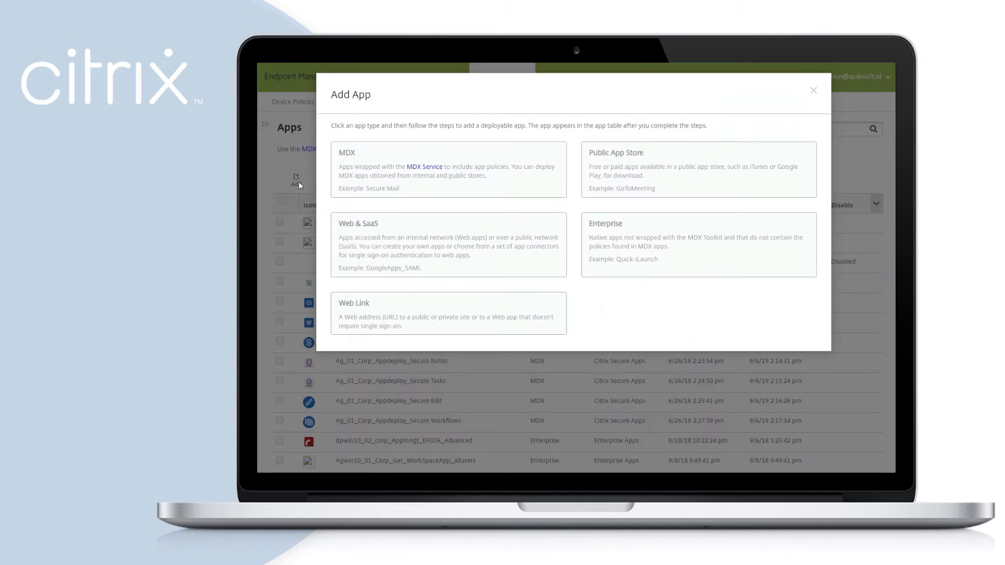
pyautogui.click(379, 318)
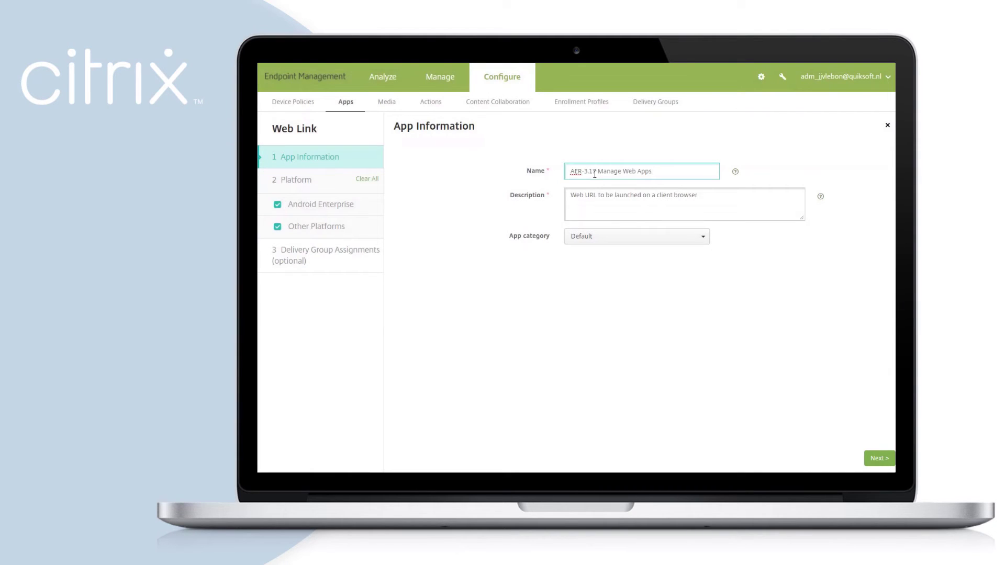
pyautogui.click(599, 247)
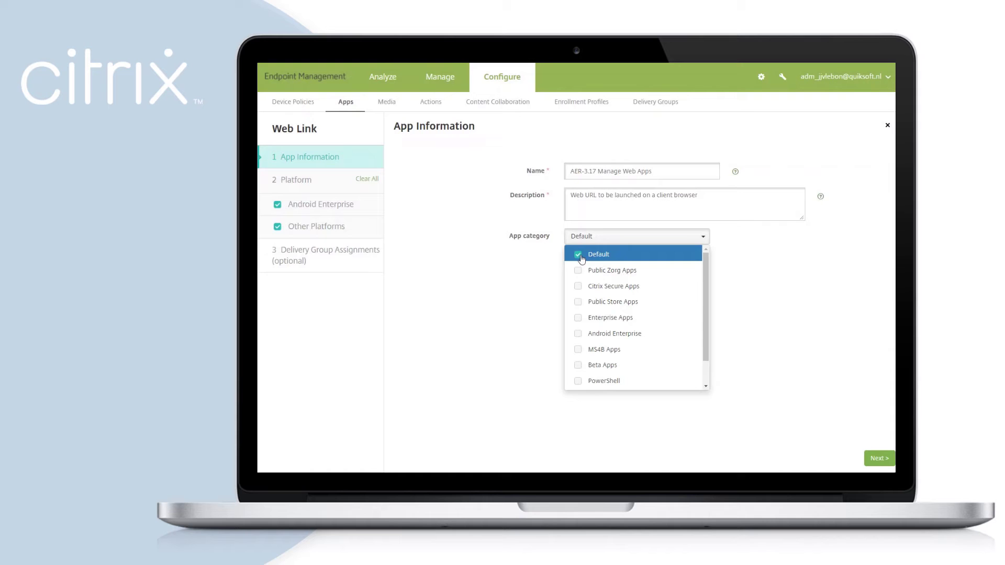
pyautogui.click(578, 255)
pyautogui.click(578, 334)
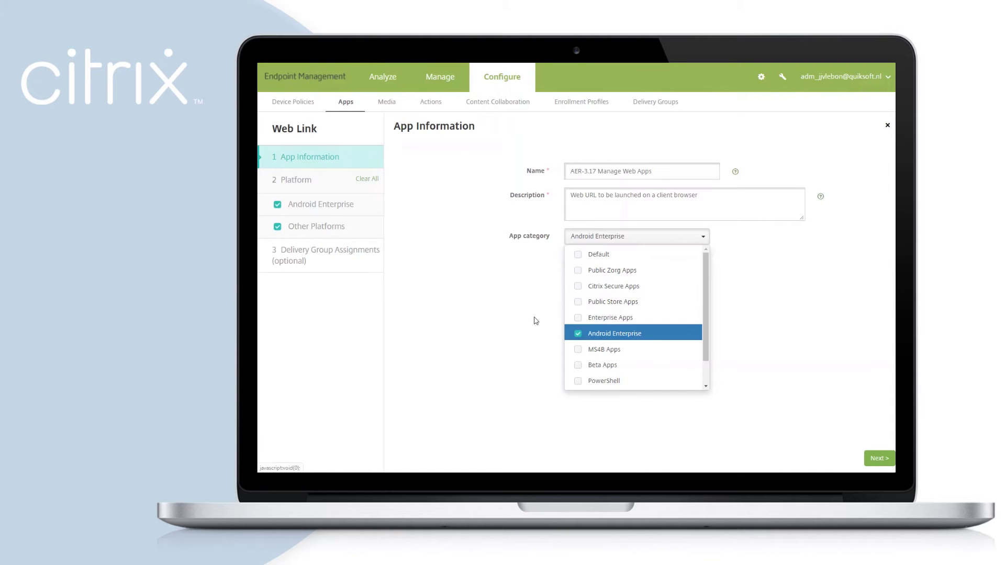
# Step: Keep only the Android Enterprise platform and open the Managed Google Play upload
pyautogui.click(278, 232)
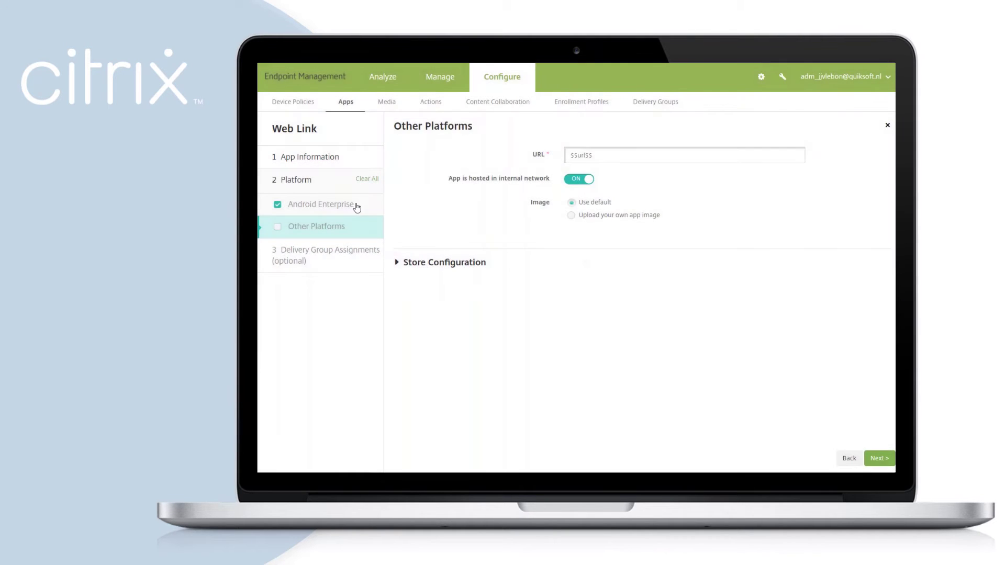
pyautogui.click(356, 207)
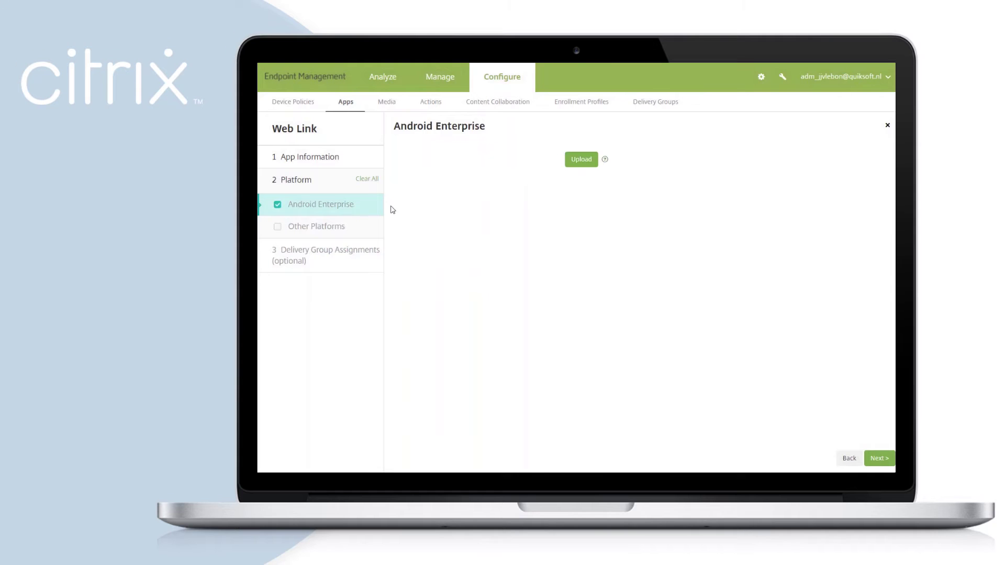
pyautogui.click(584, 160)
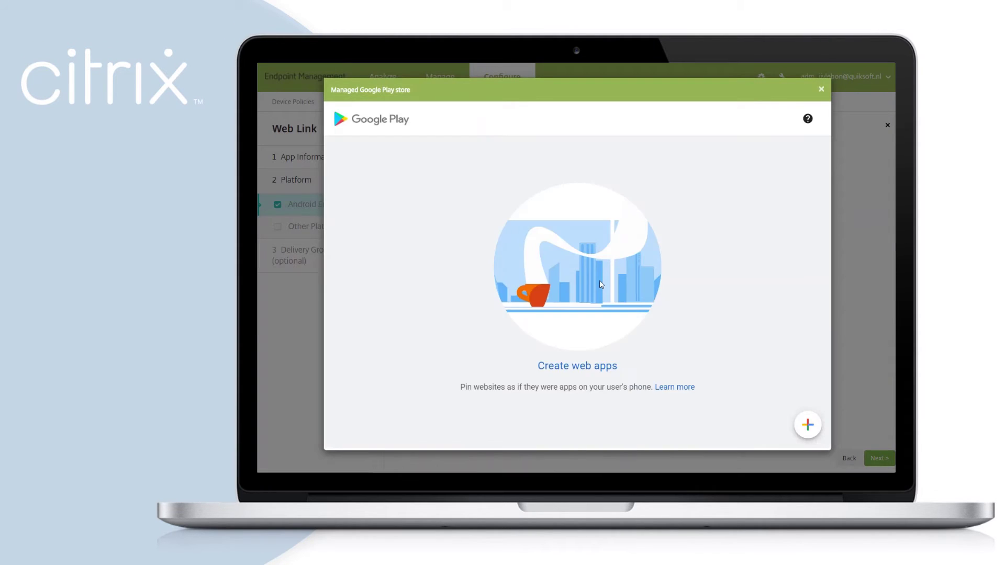
# Step: Create a new Google Play web app titled 'Citrix Endpoint Management' with the pasted product URL and an uploaded icon
pyautogui.click(808, 426)
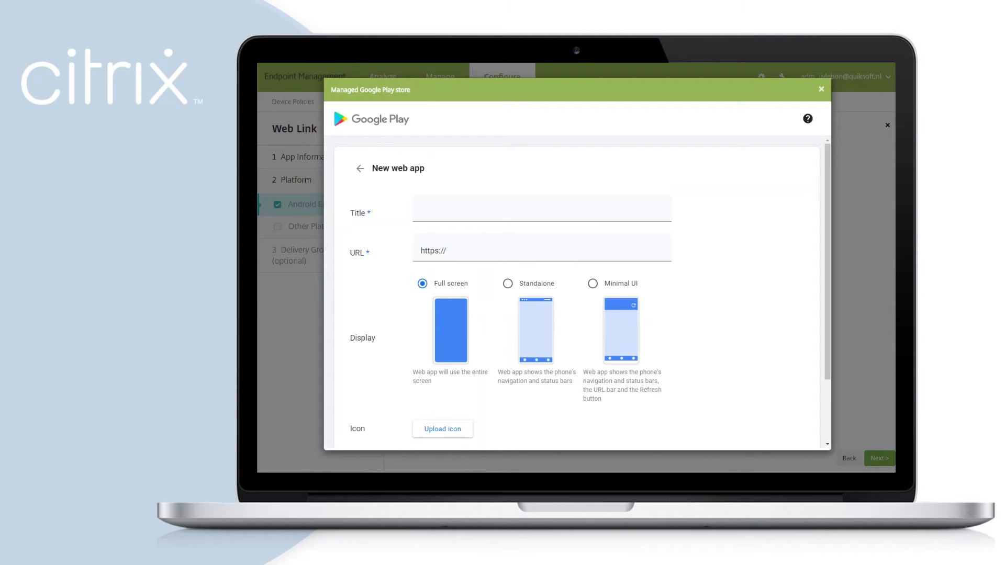
pyautogui.click(439, 212)
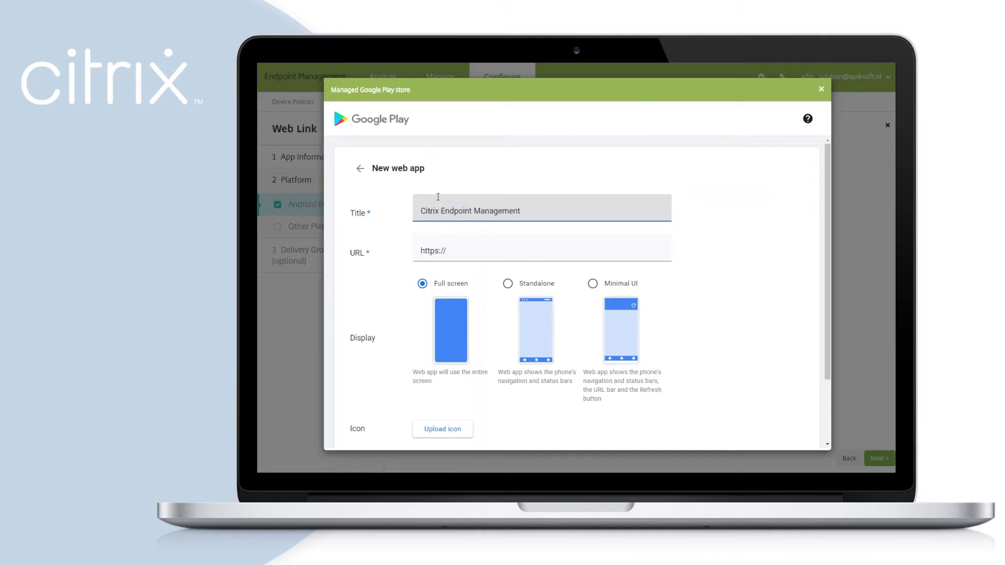
pyautogui.moveTo(467, 249); pyautogui.dragTo(380, 251)
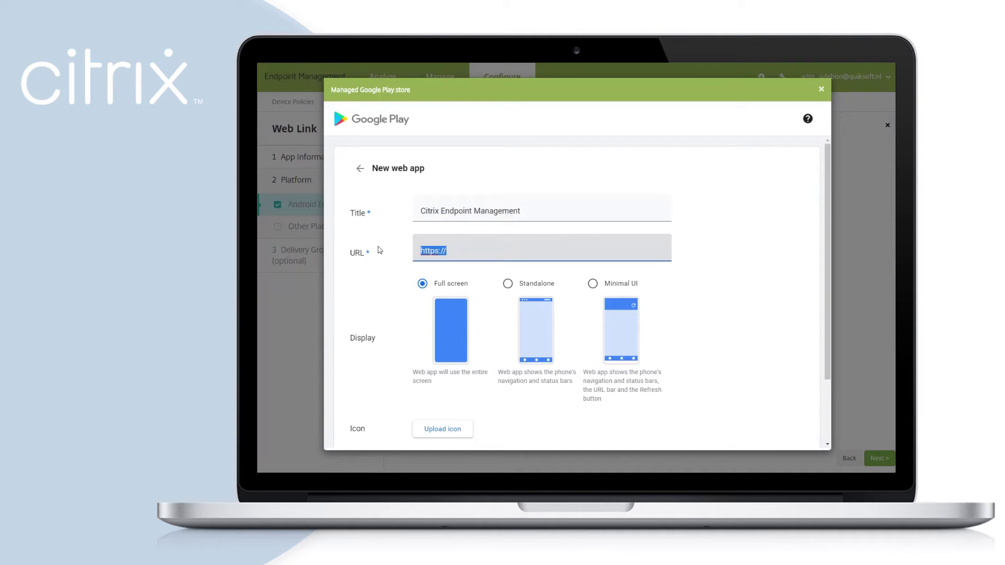
pyautogui.write('https://www.citrix.com/products/citrix-endpoint-management/')
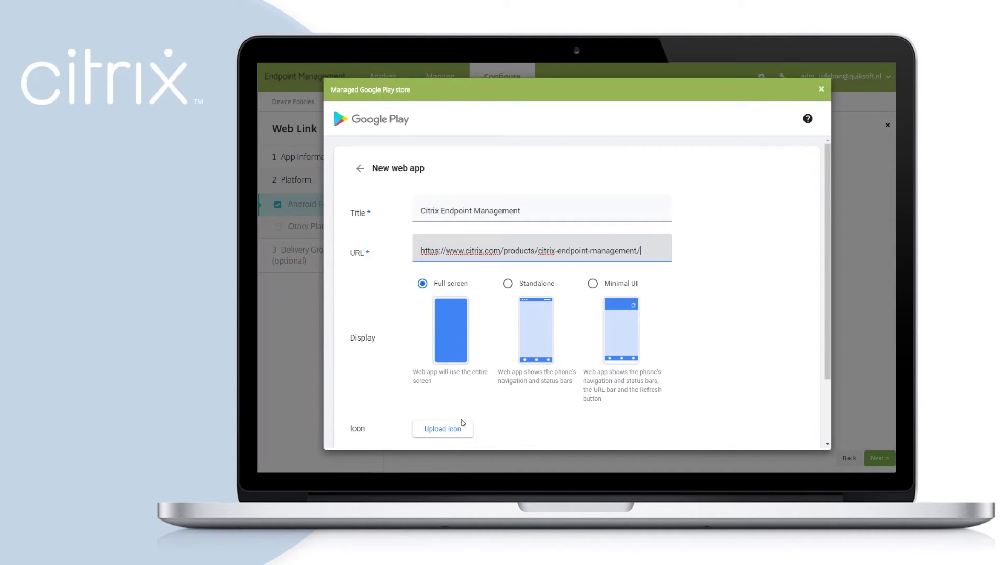
pyautogui.click(449, 430)
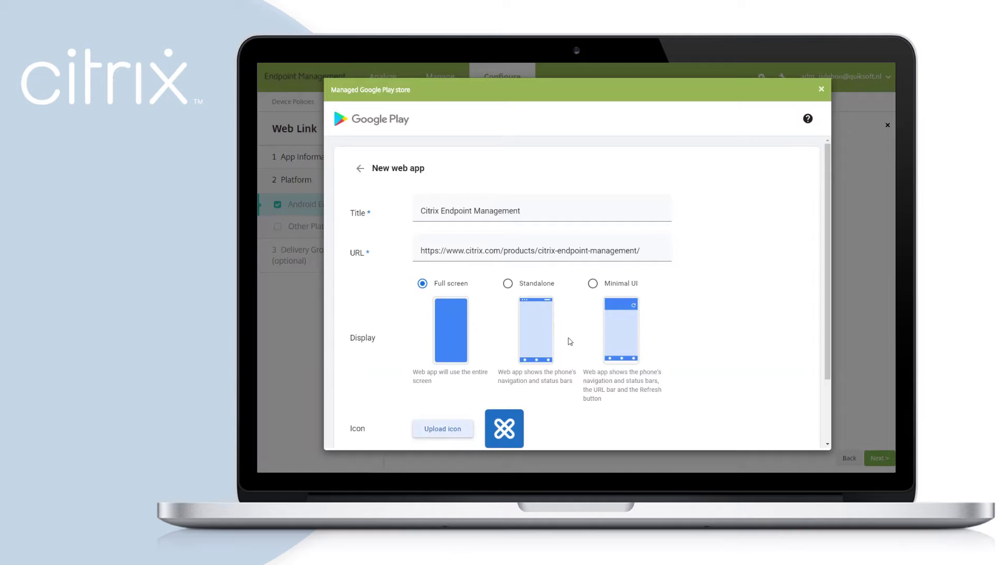
pyautogui.scroll(-2, 570, 341)
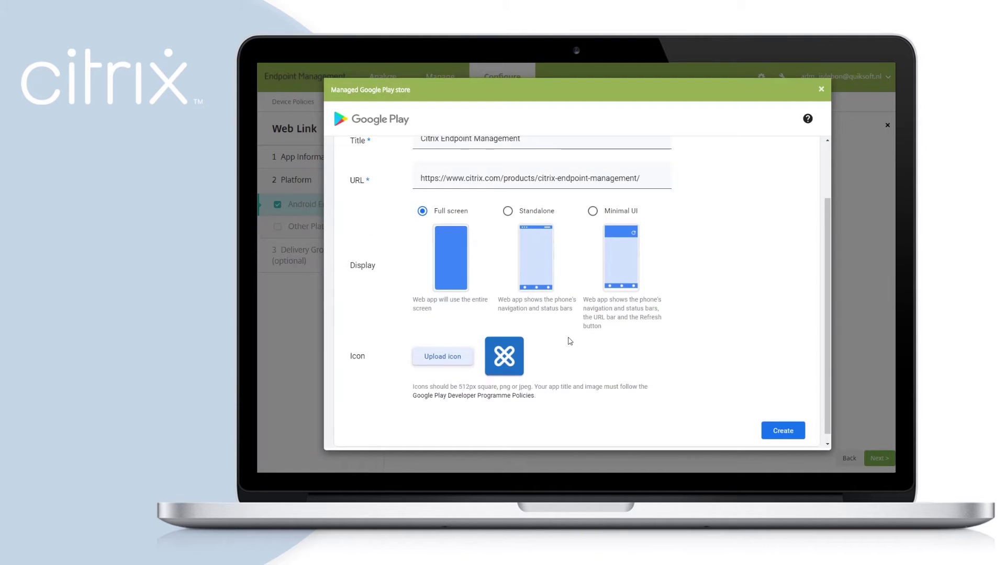
# Step: Create the web app in Managed Google Play, then reload the store frame so it appears
pyautogui.click(791, 432)
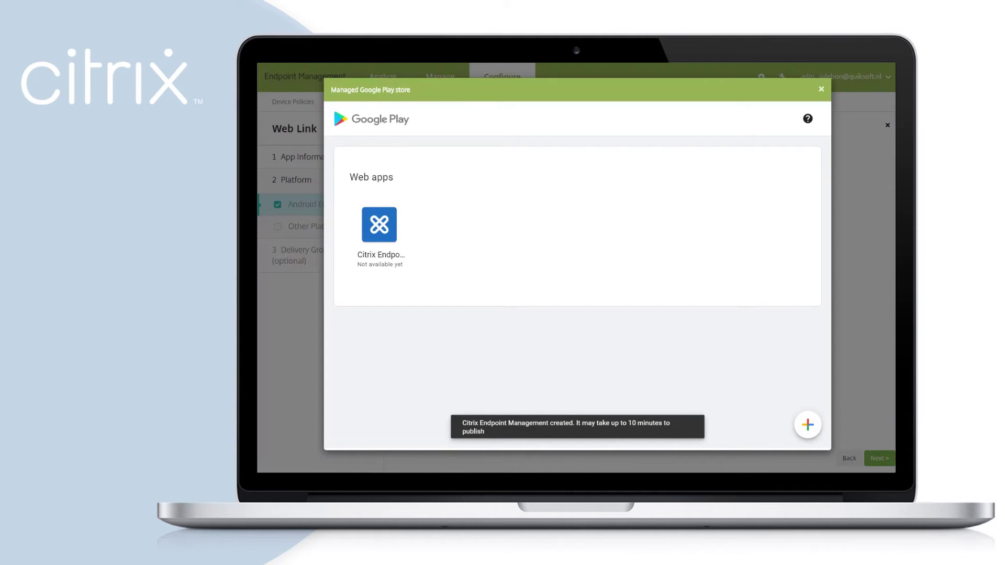
pyautogui.rightClick(558, 340)
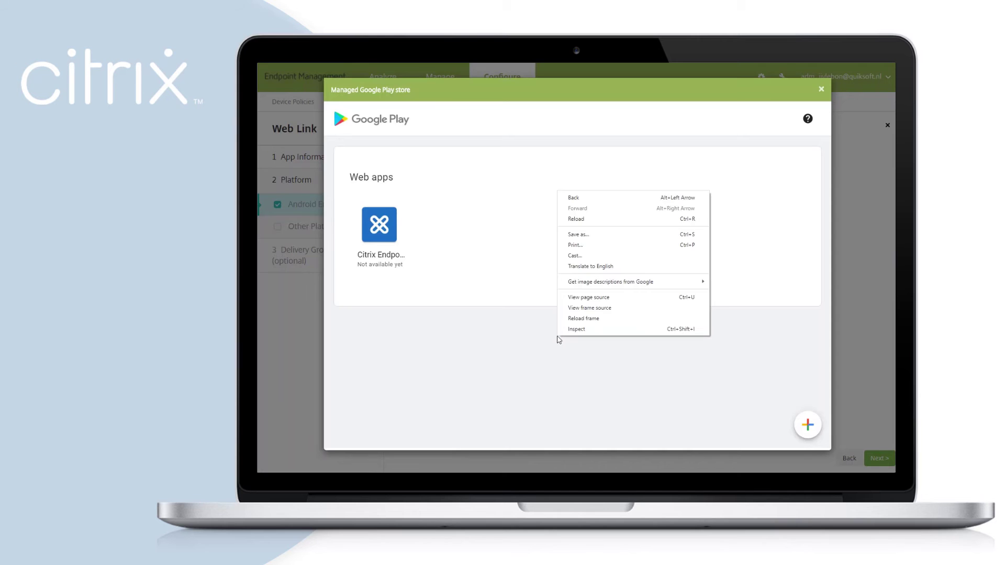
pyautogui.click(580, 319)
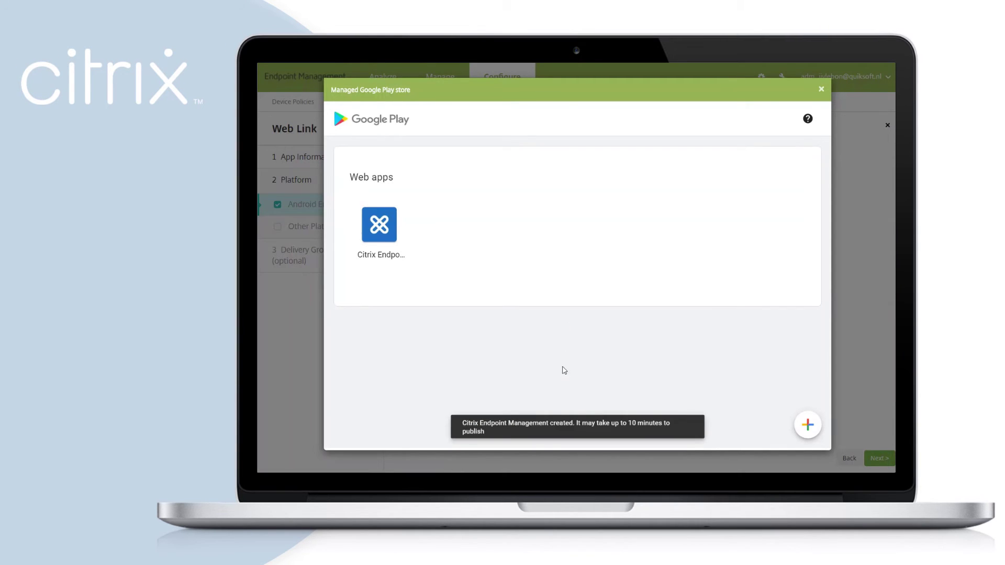
# Step: Select the new Citrix Endpoint Management web app to fill the Android Enterprise app details
pyautogui.click(375, 219)
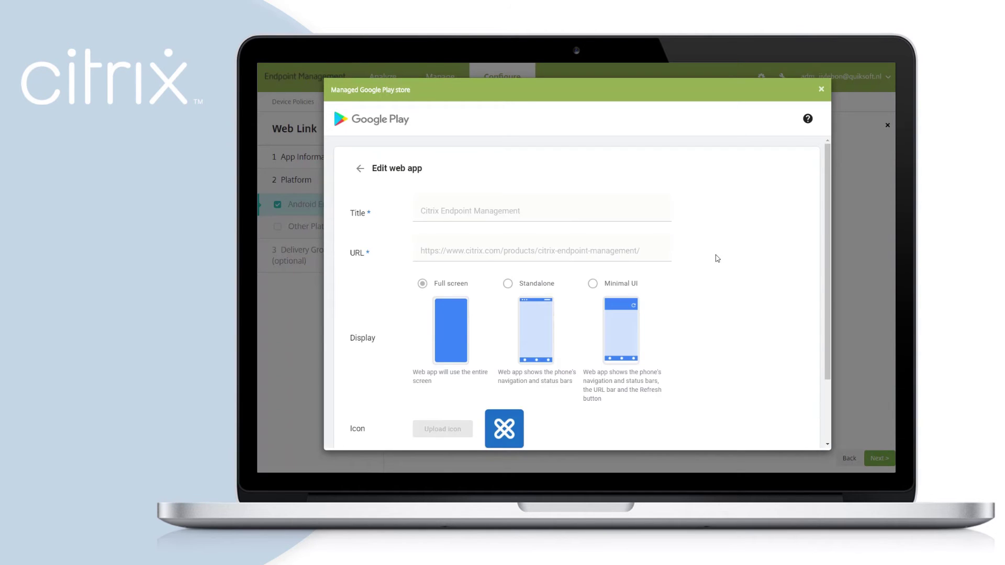
pyautogui.scroll(-3, 717, 259)
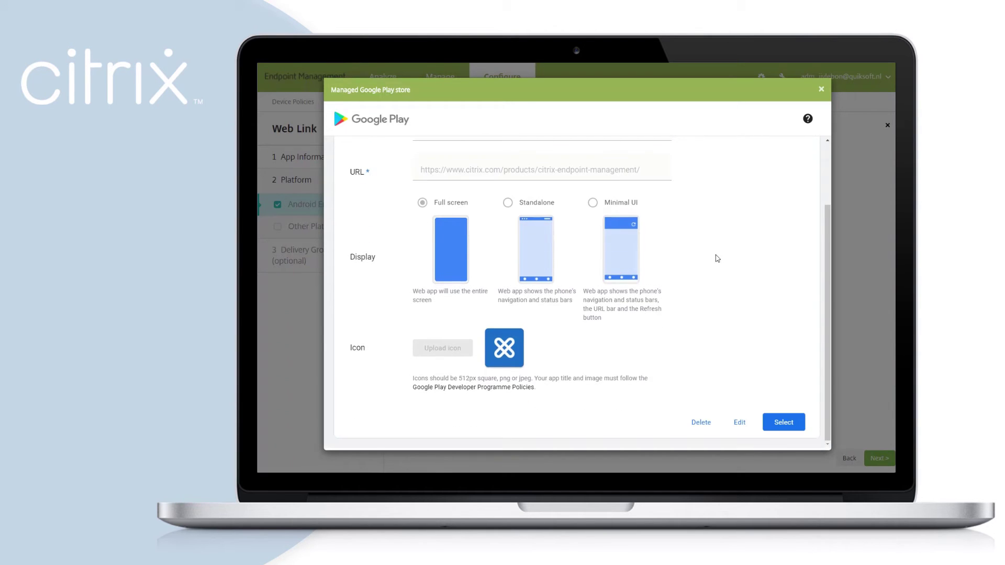
pyautogui.click(785, 425)
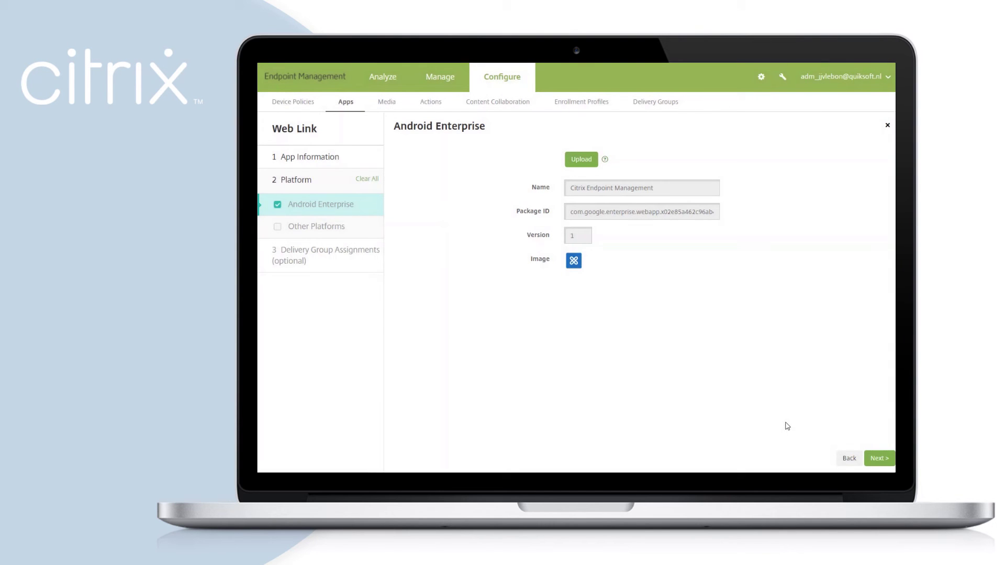
# Step: Tick delivery groups dg_usecase_ae and sg_usecase_AE_COPE for the web app and save it
pyautogui.click(880, 459)
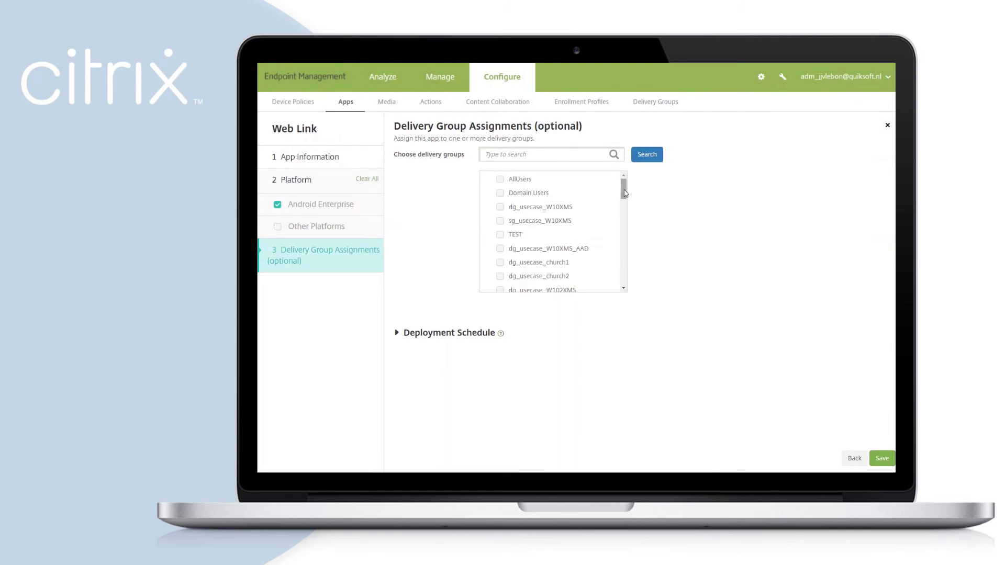
pyautogui.moveTo(625, 192); pyautogui.dragTo(626, 254)
pyautogui.click(500, 229)
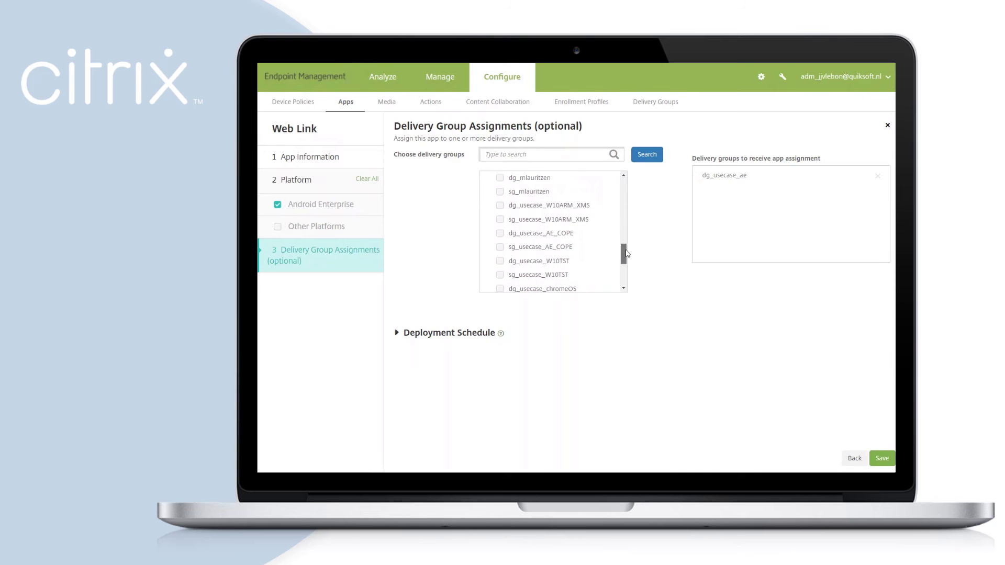
pyautogui.click(500, 247)
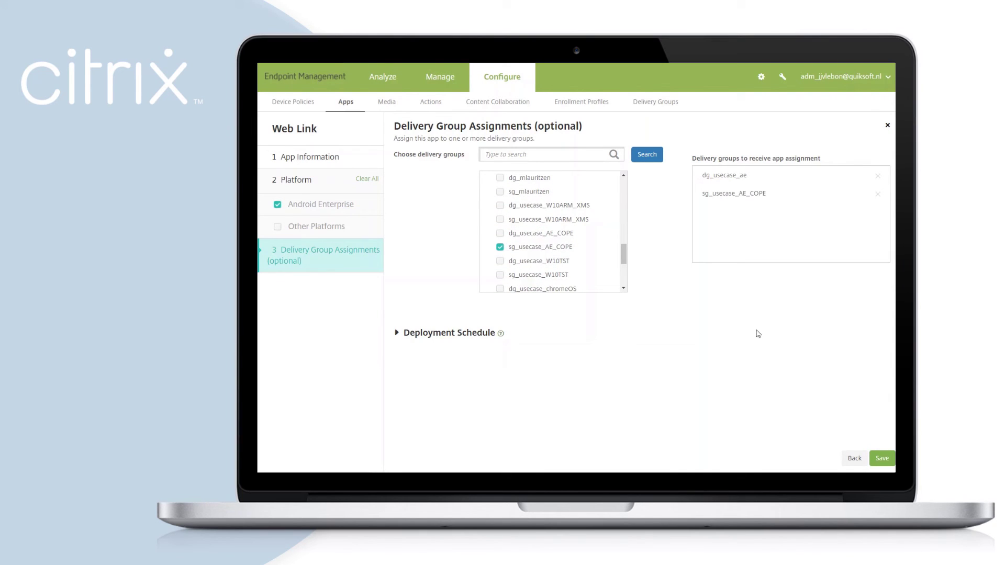
pyautogui.click(882, 462)
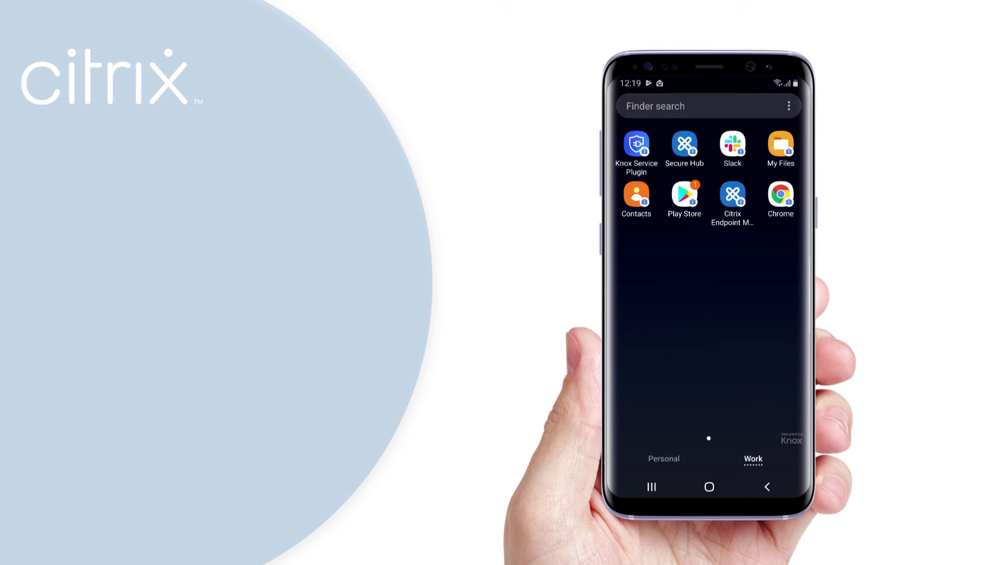
# Step: Launch the Citrix Endpoint Management web app from the Work apps and scroll through its product page
pyautogui.click(733, 194)
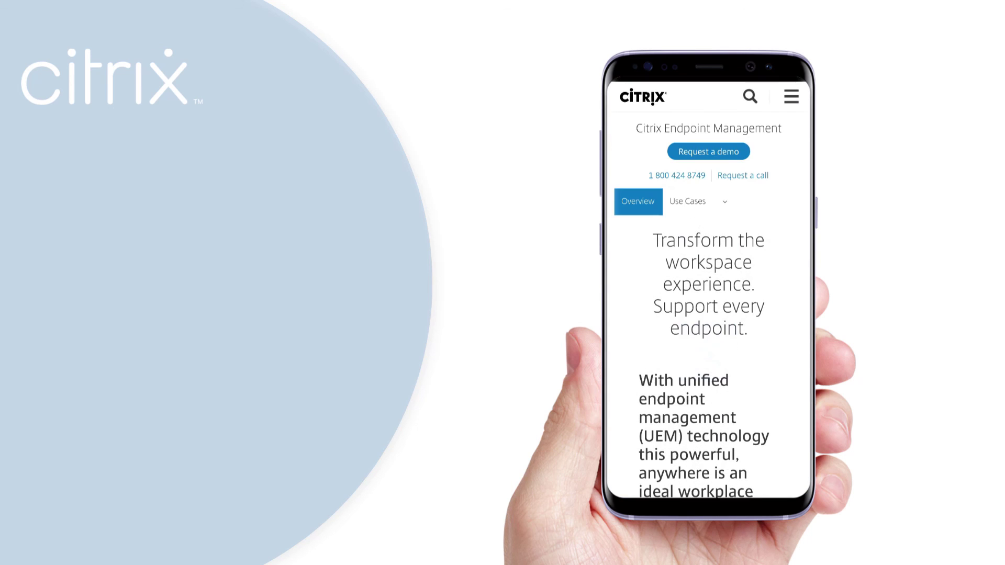
pyautogui.scroll(-15, 708, 288)
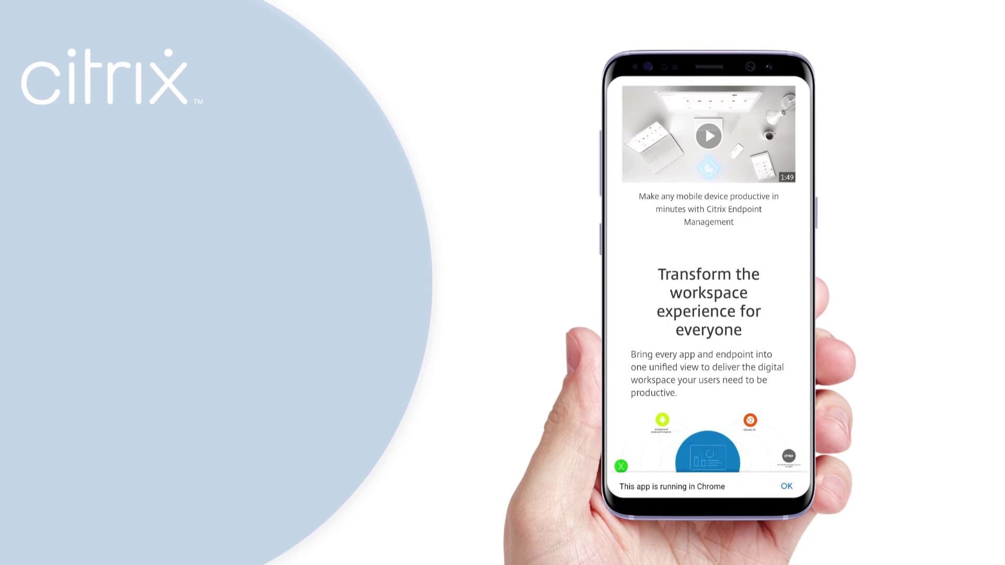
pyautogui.scroll(-3, 708, 288)
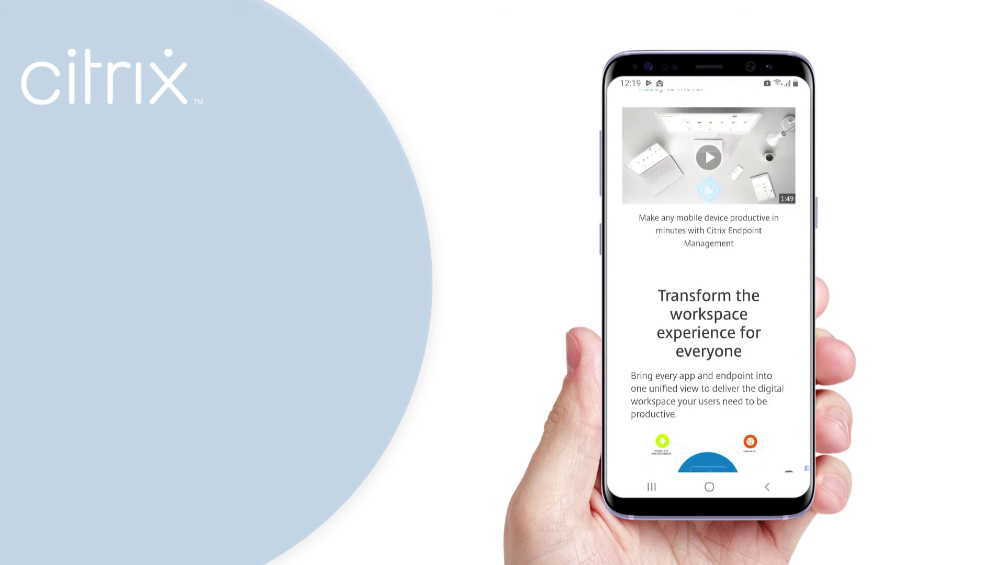
pyautogui.scroll(-5, 708, 288)
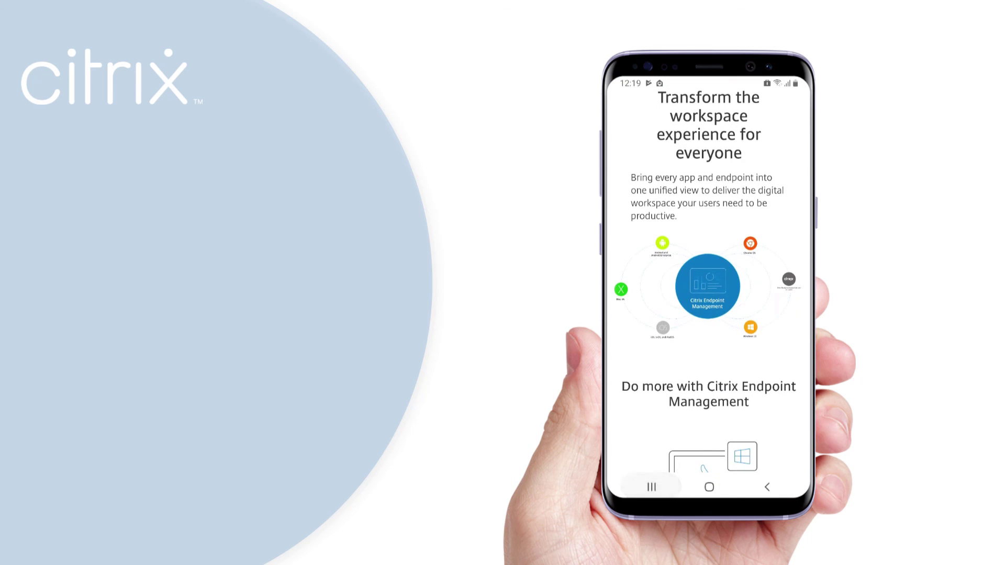